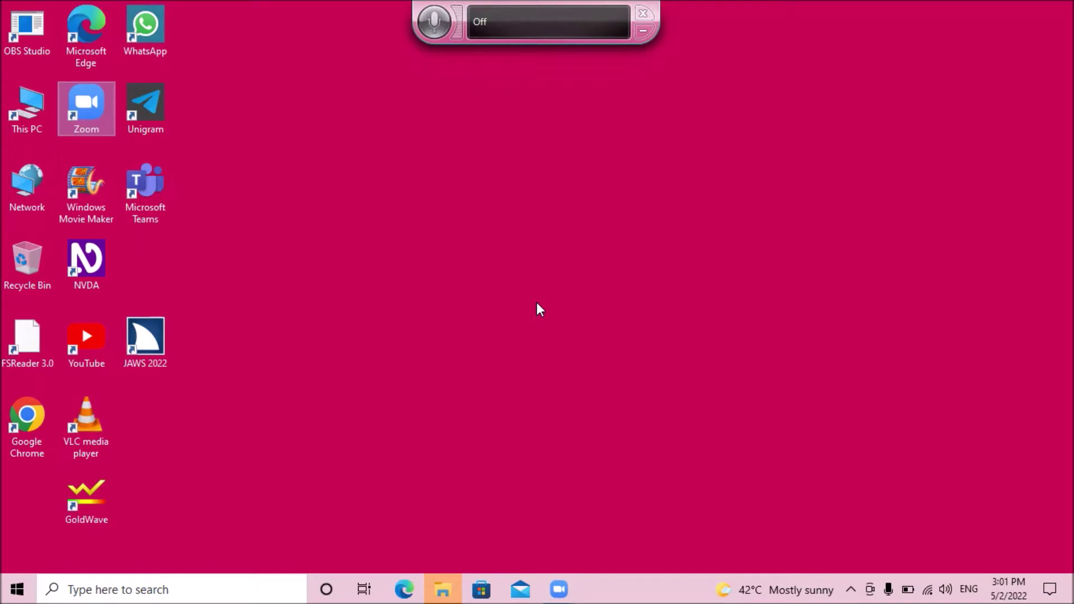
Step: Launch Google Chrome from the desktop and go to gmail.com
key("g")
key("g")
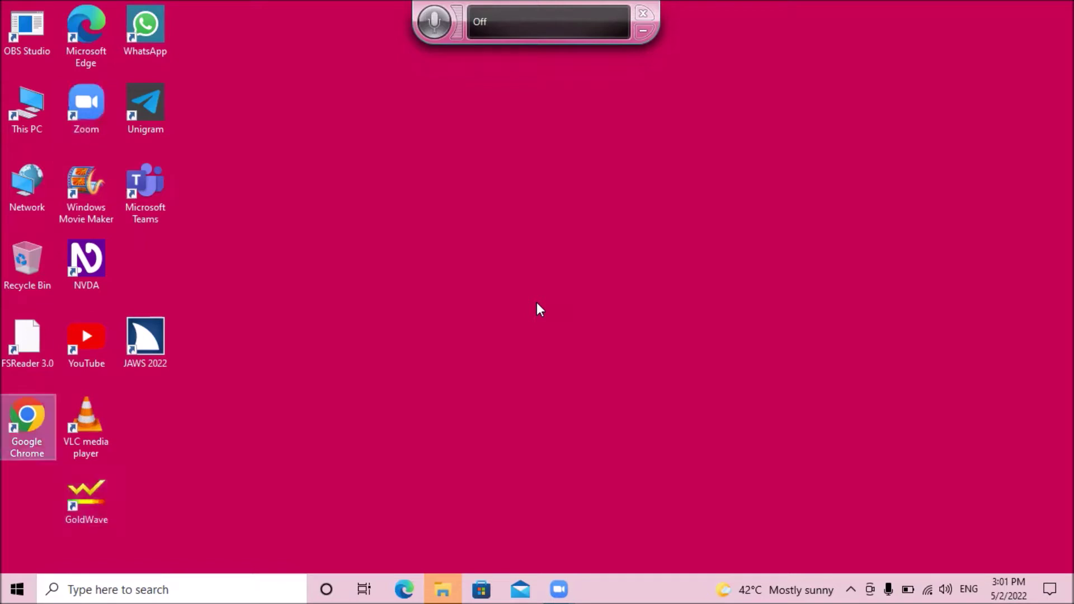
key("Return")
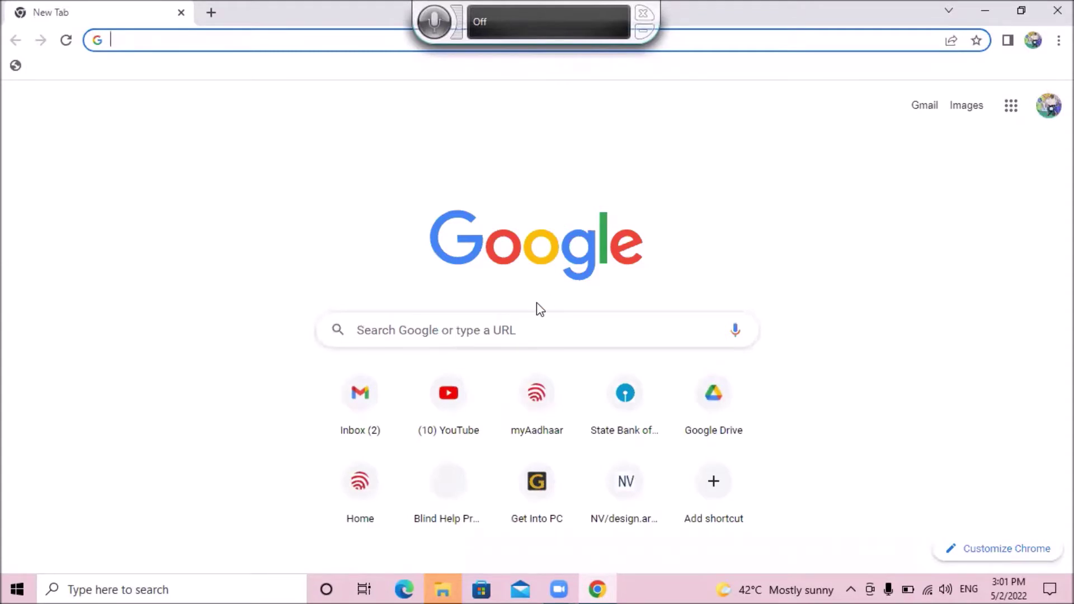
type("gmail.com")
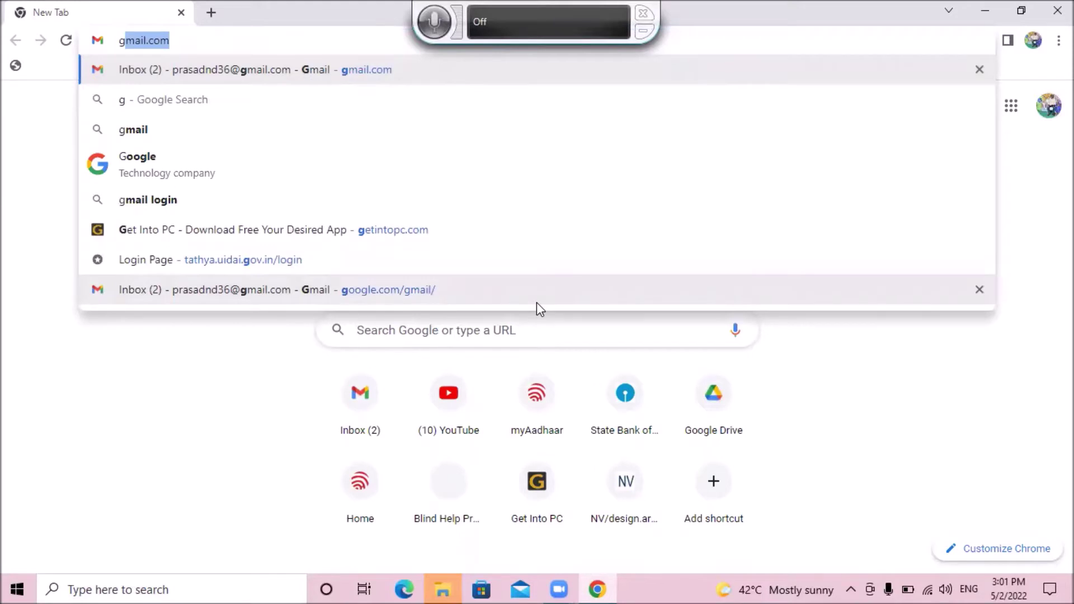
key("Return")
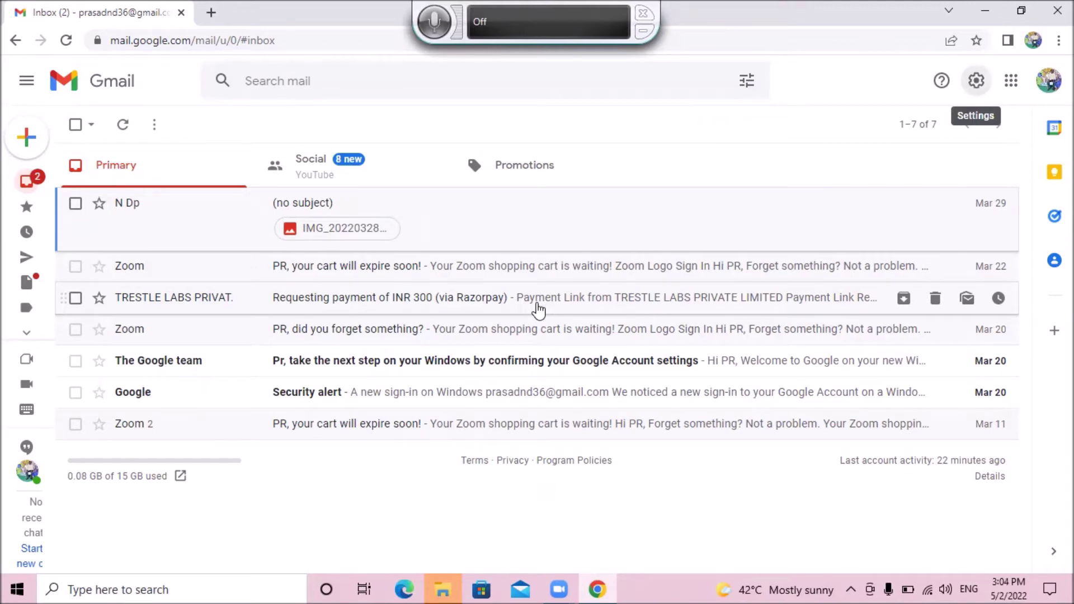
Step: Open the full Gmail settings and show the Filters and Blocked Addresses section
left_click(976, 80)
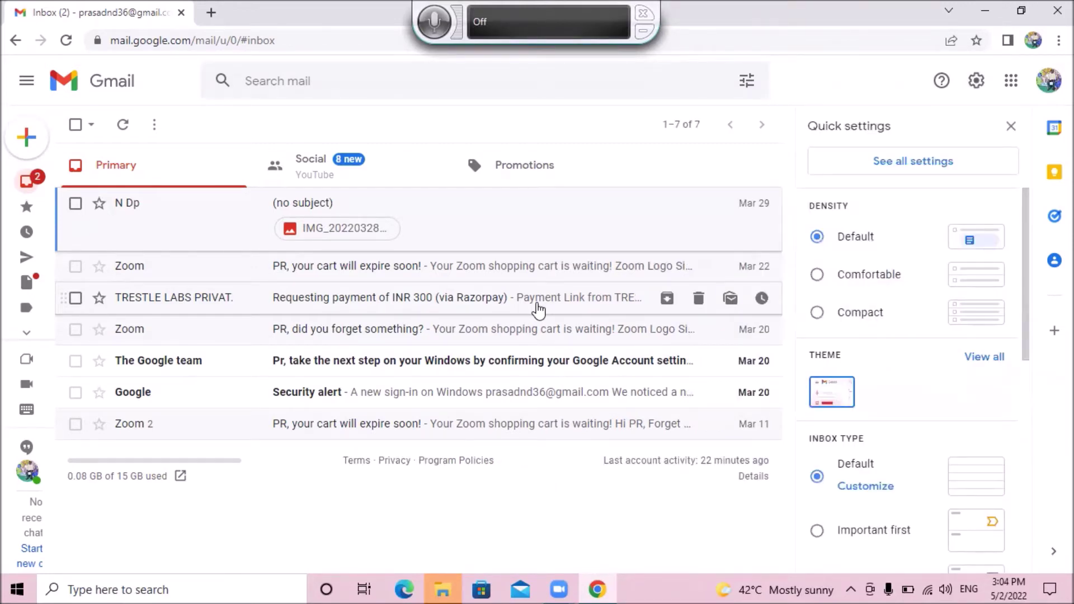
key("Tab")
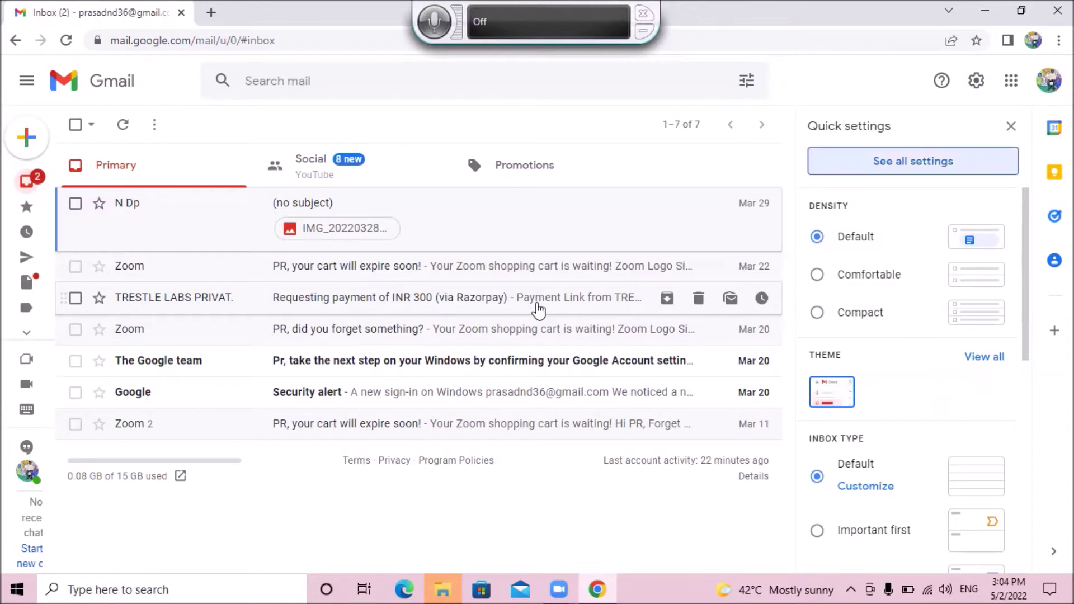
left_click(538, 310)
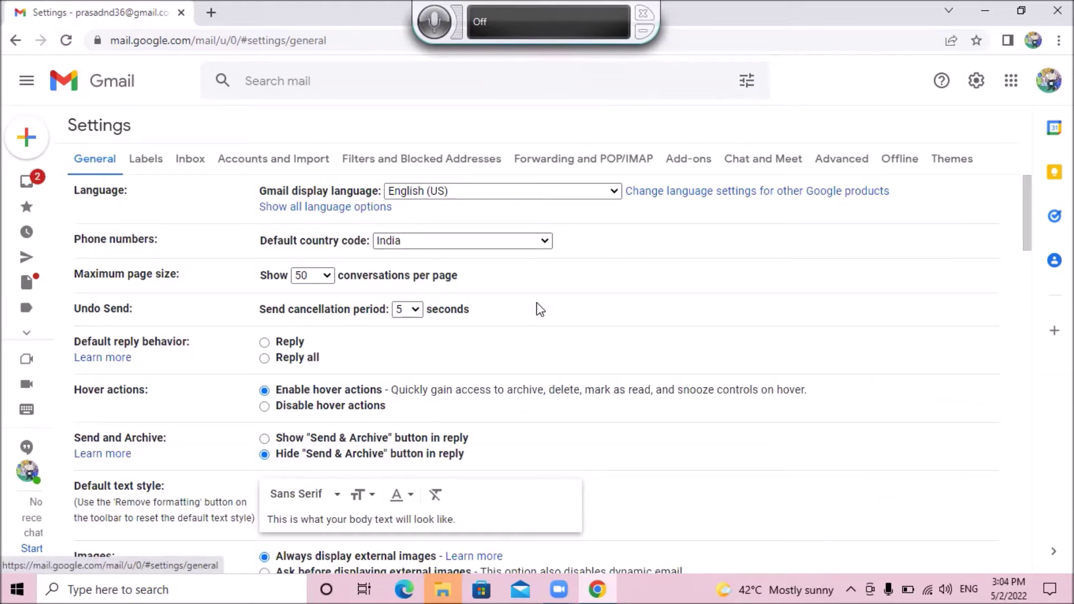
key("Tab")
key("Tab")
key("Tab")
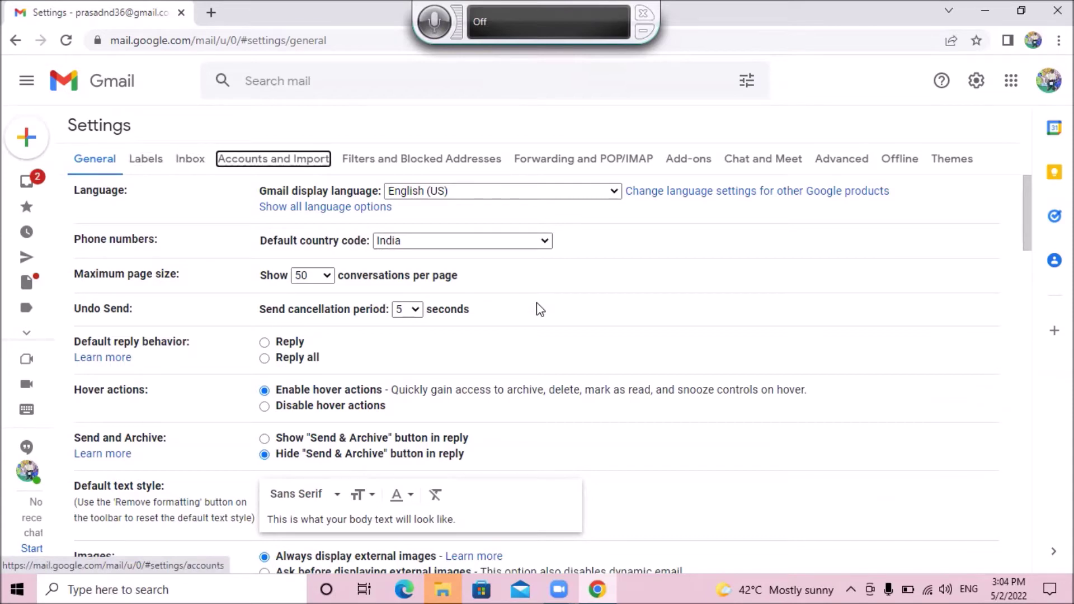
key("Tab")
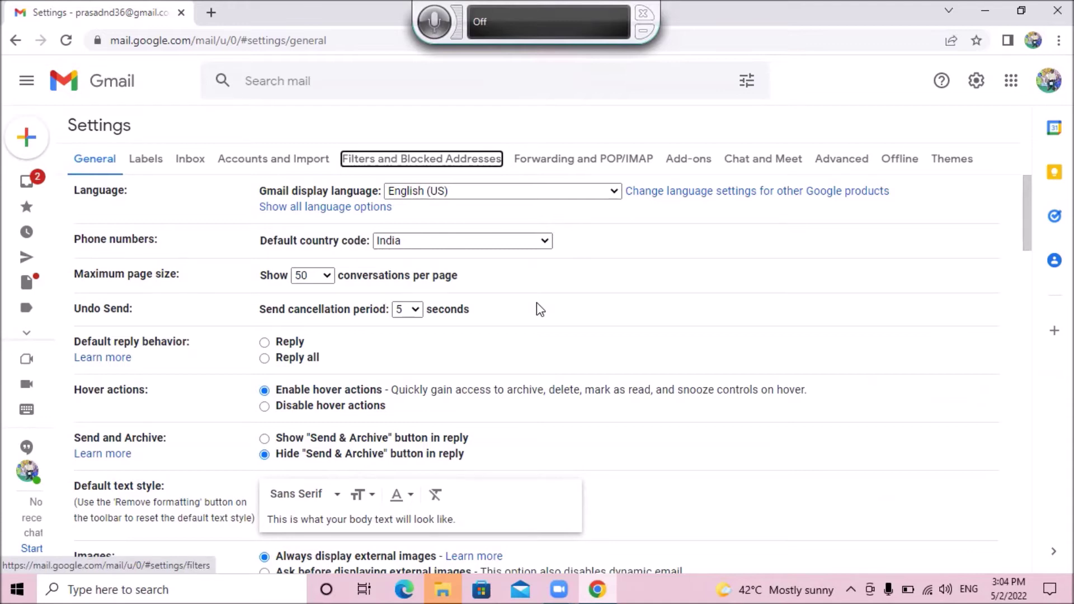
key("Return")
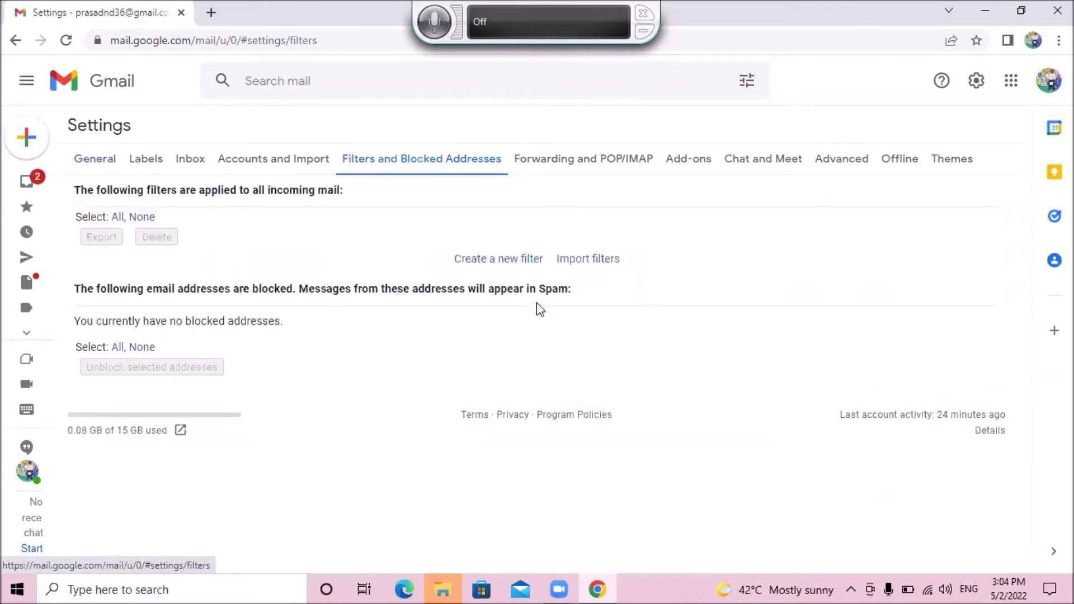
Step: Start creating a new filter for incoming mail
key("Tab")
key("Tab")
key("Tab")
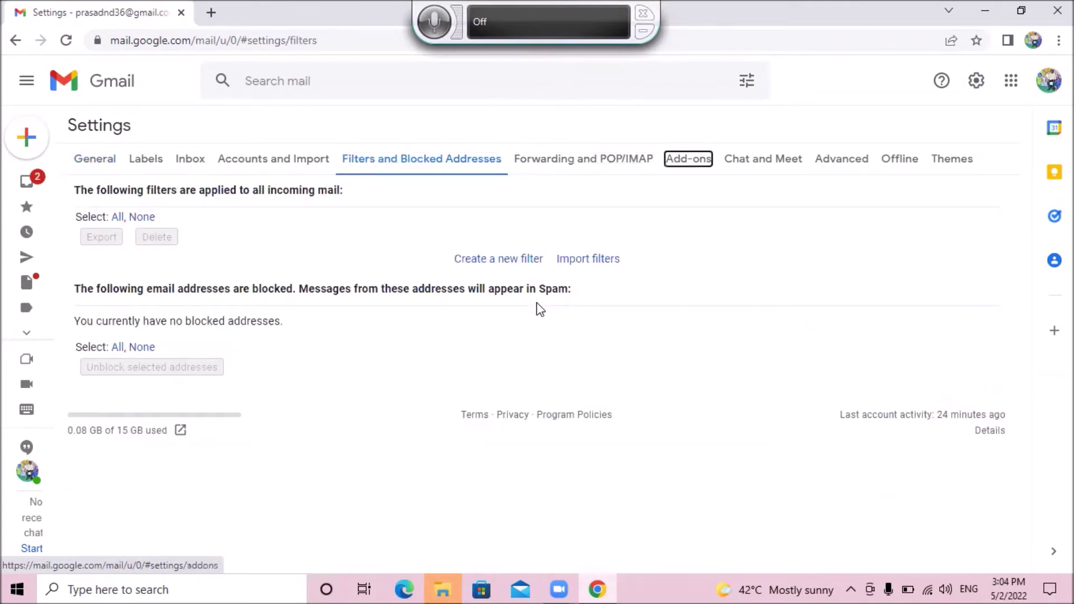
key("Tab")
key("Tab")
key("Tab")
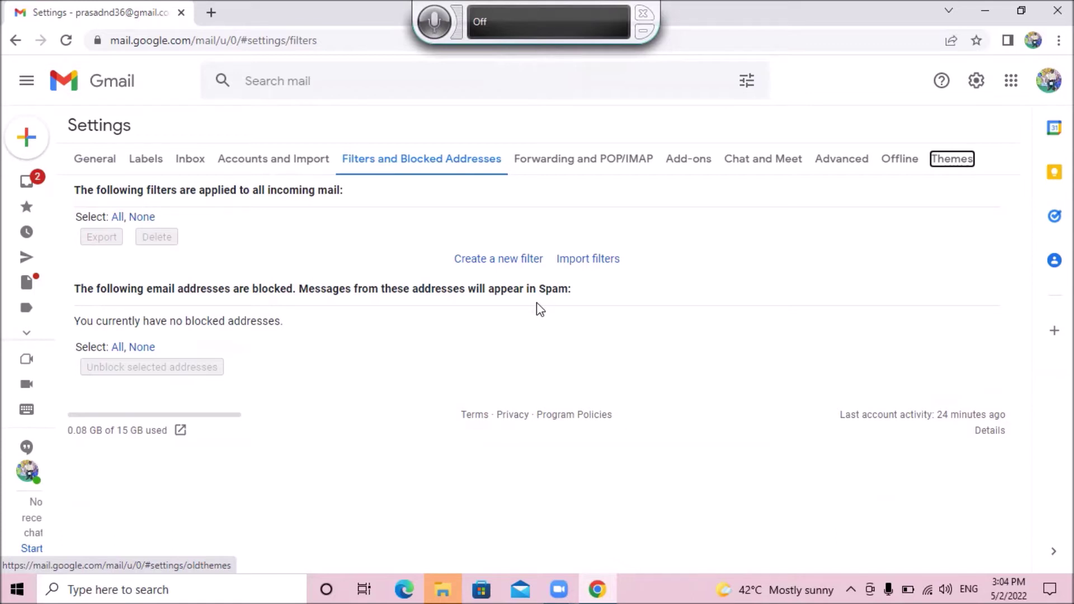
key("Tab")
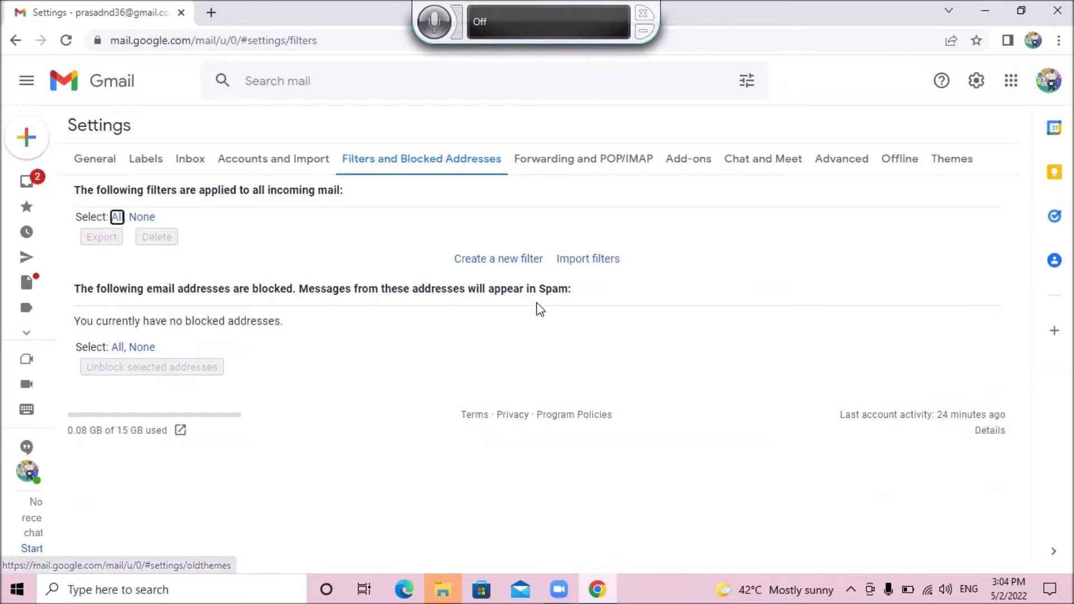
key("Tab")
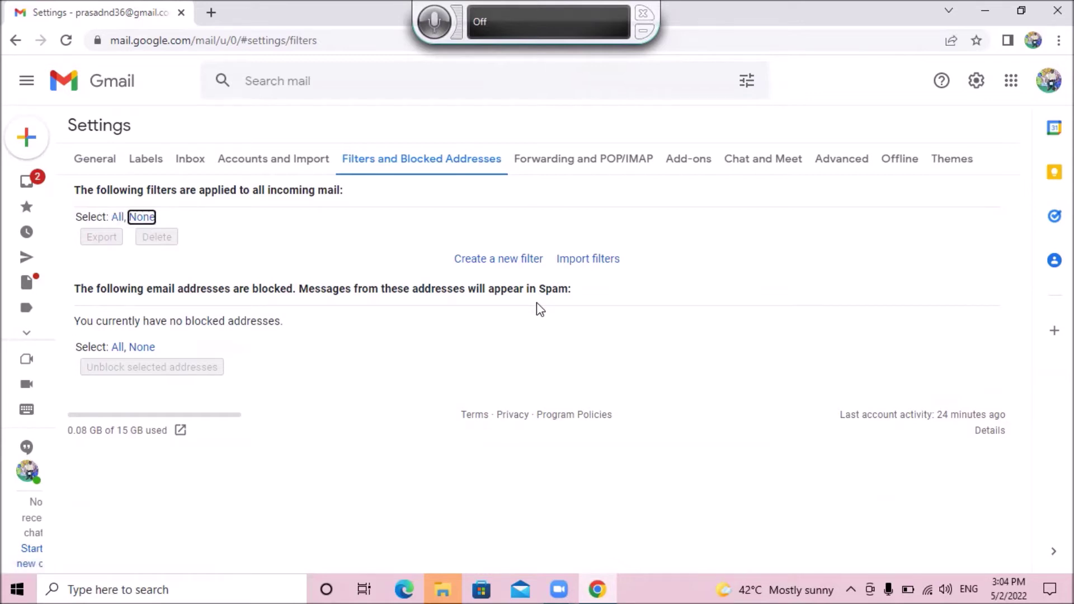
key("Tab")
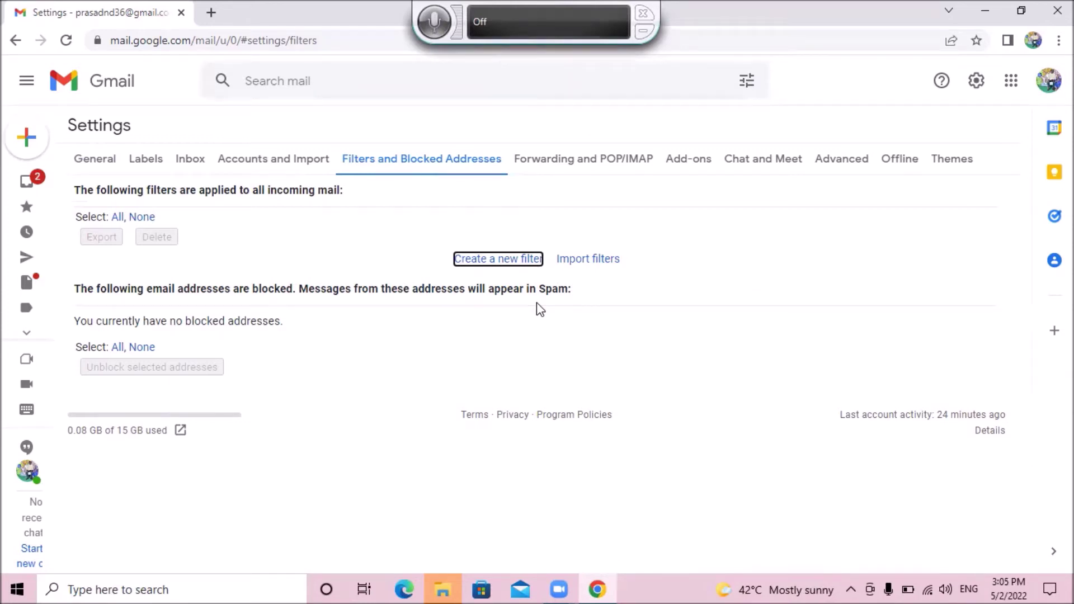
key("Return")
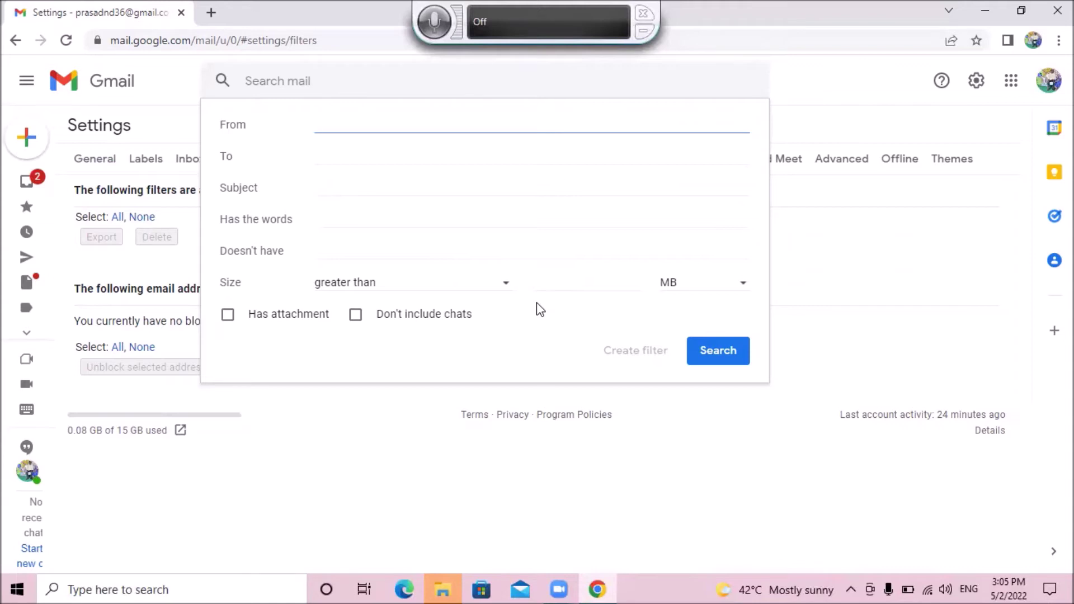
Step: Set the filter's subject criterion to YouTube, leaving the sender and recipient empty
key("Tab")
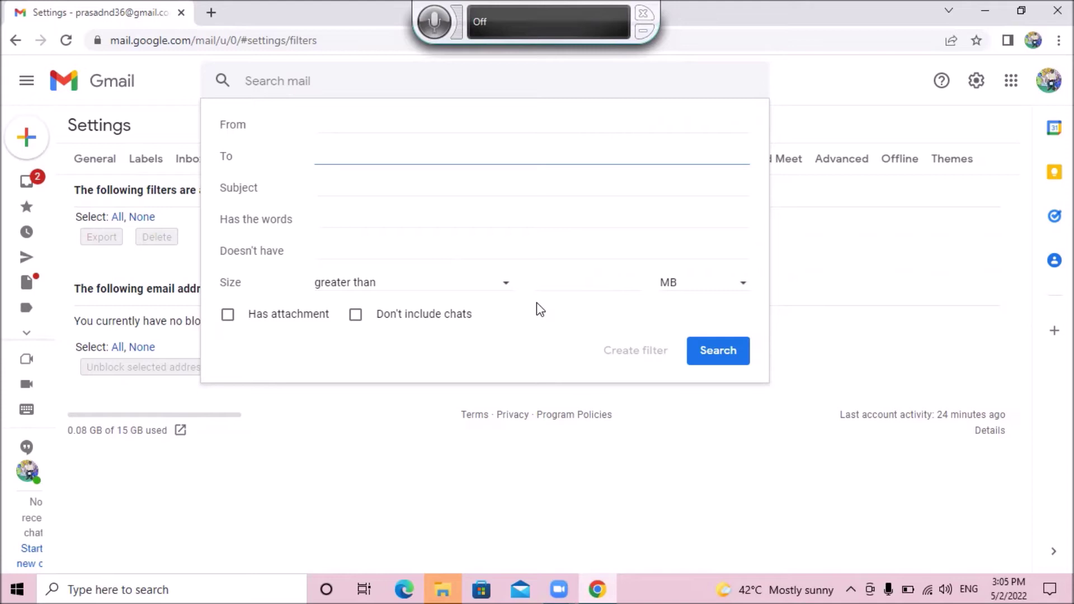
key("Tab")
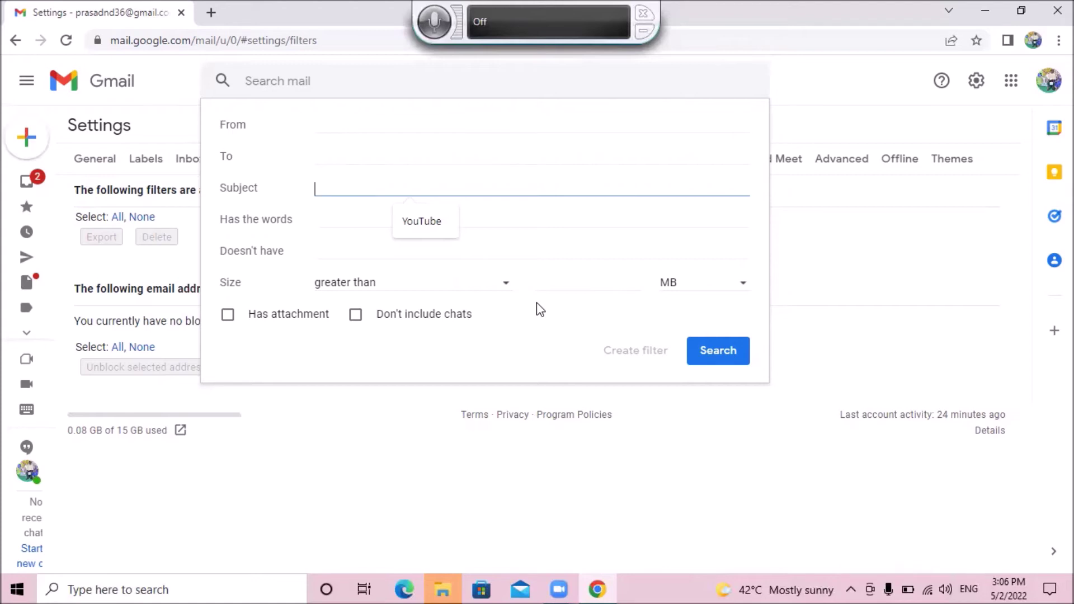
type("YouTube")
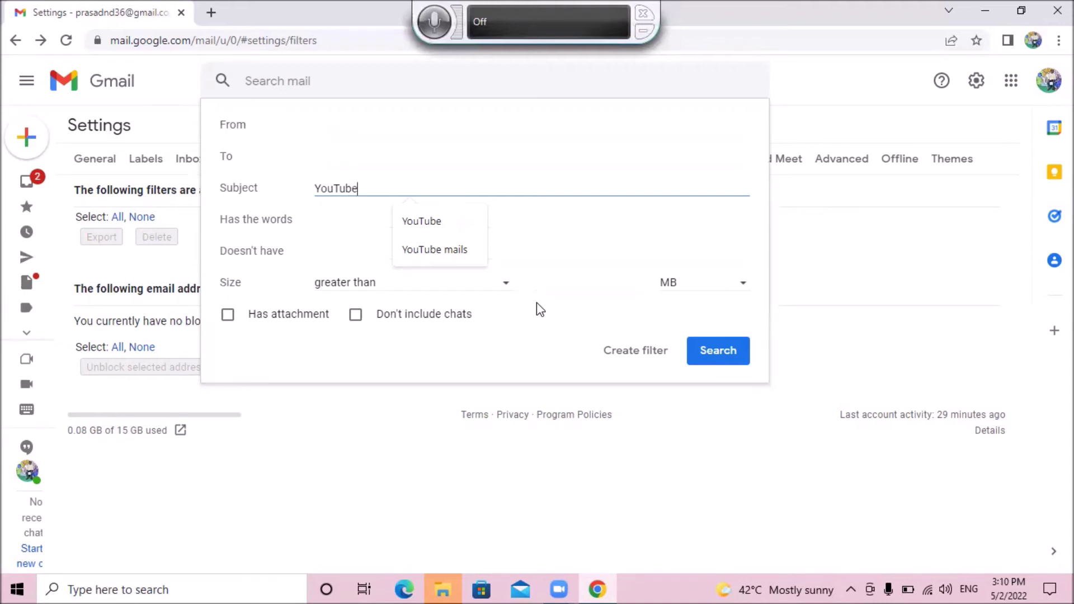
Step: Set the filter's size condition to less than, with KB as the unit and no size value
key("Tab")
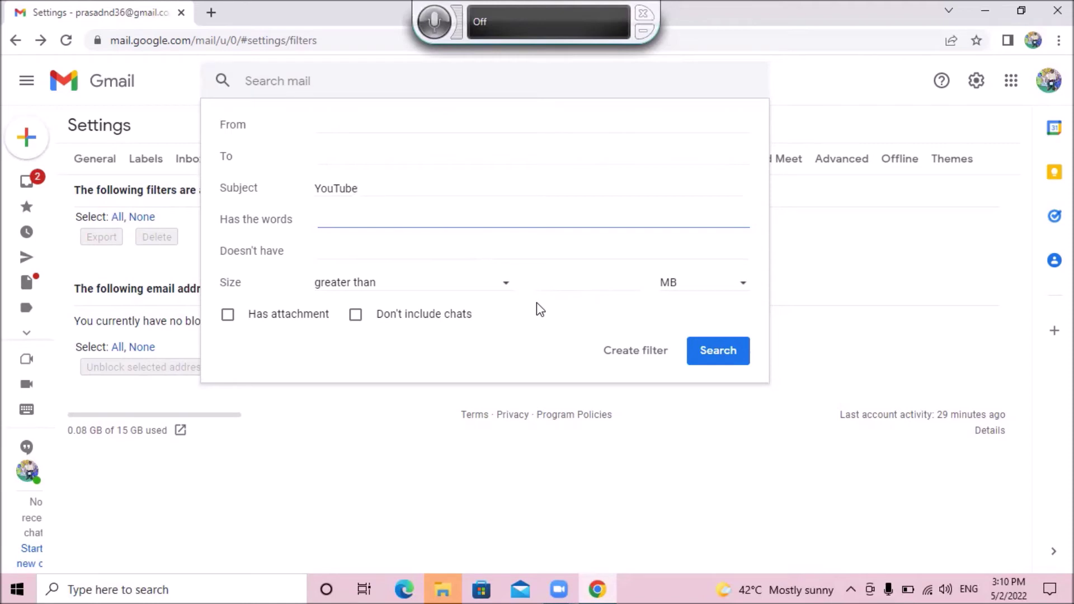
key("Tab")
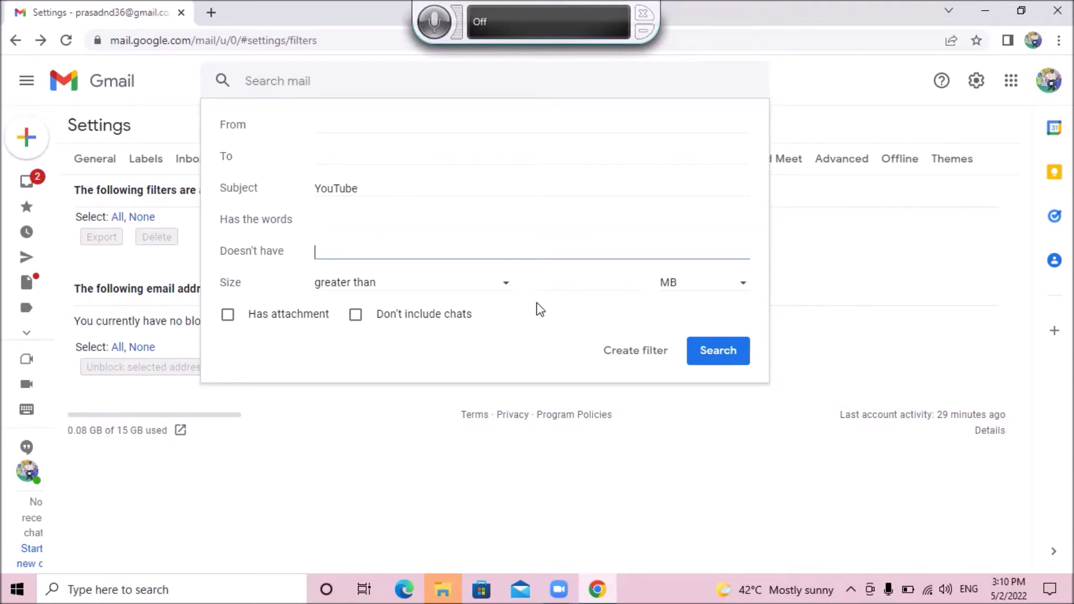
key("Tab")
key("Down")
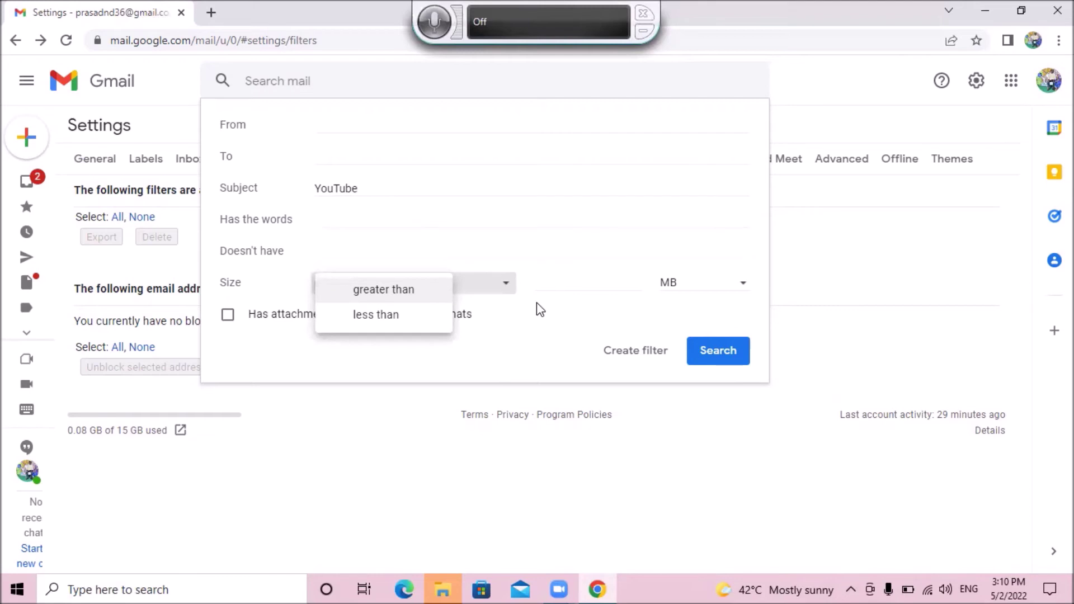
key("Down")
key("Return")
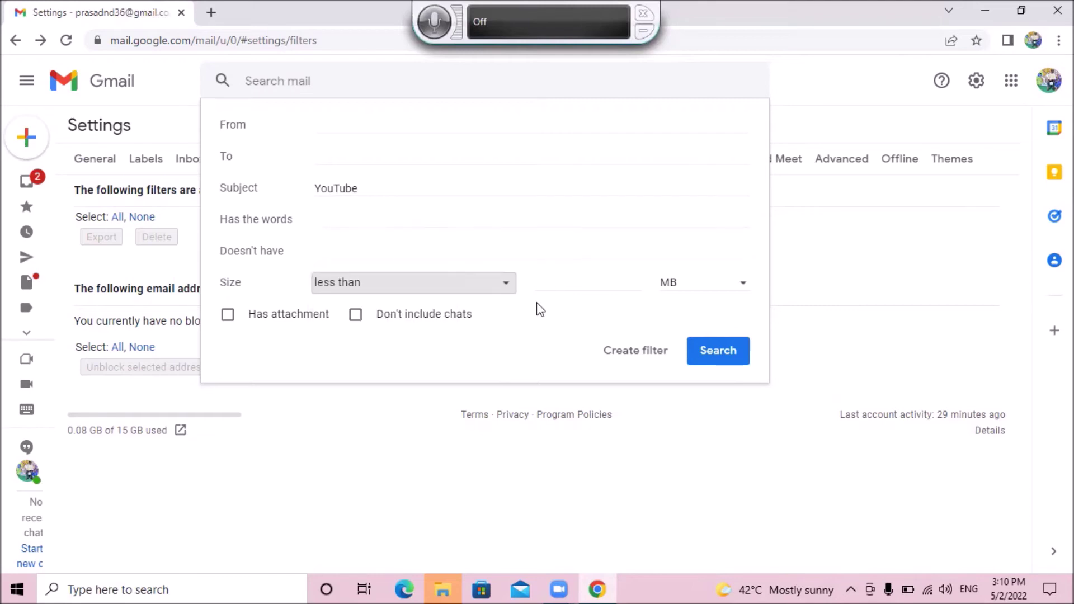
key("Tab")
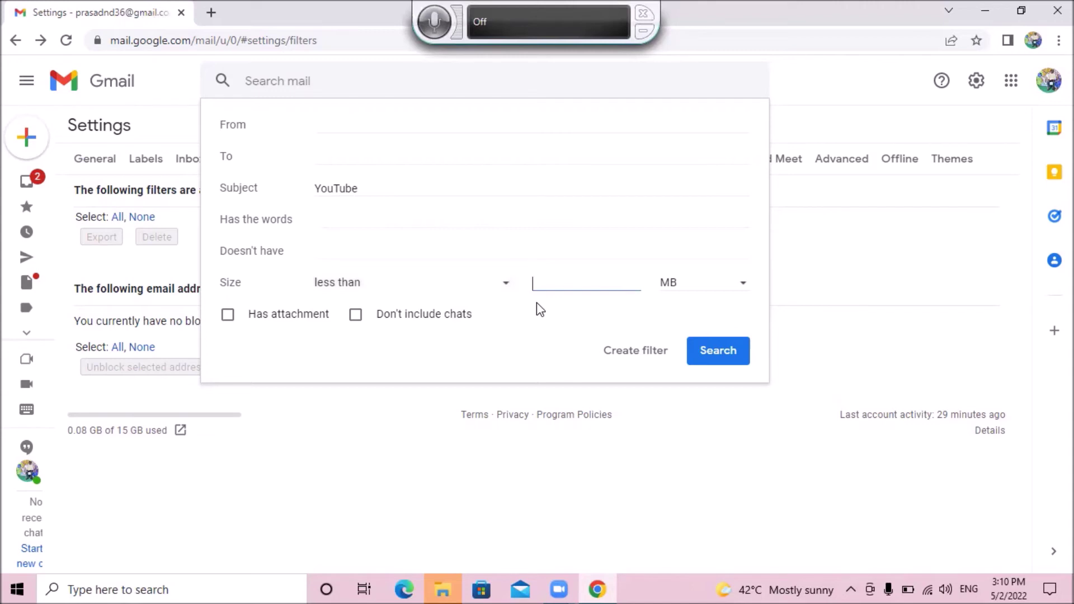
key("Tab")
key("space")
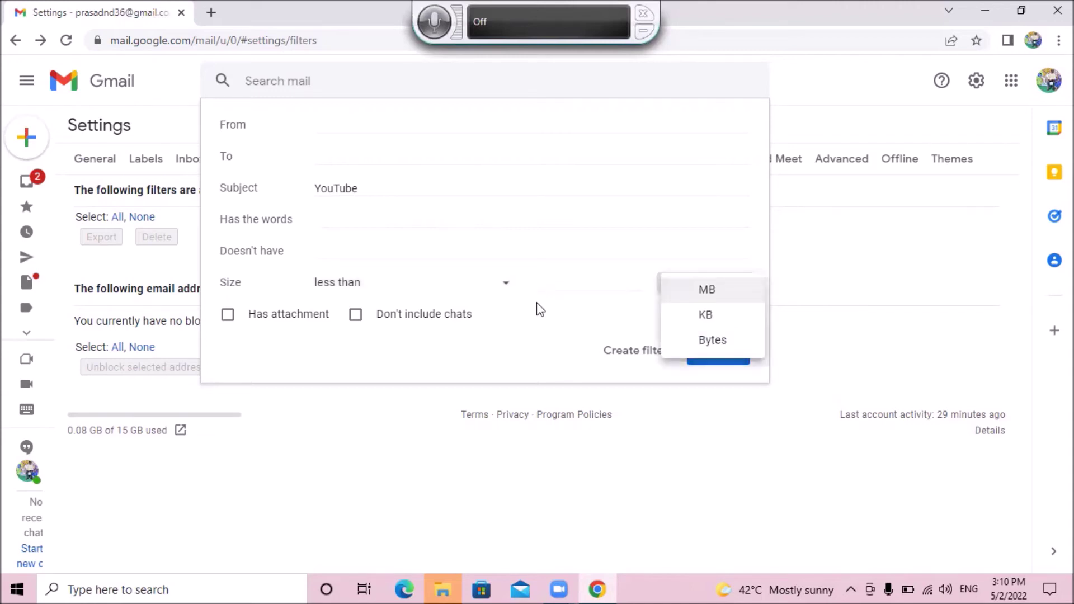
key("Down")
key("Return")
Step: Search the mail with the filter criteria, leaving the attachment and chat options unchecked
key("Tab")
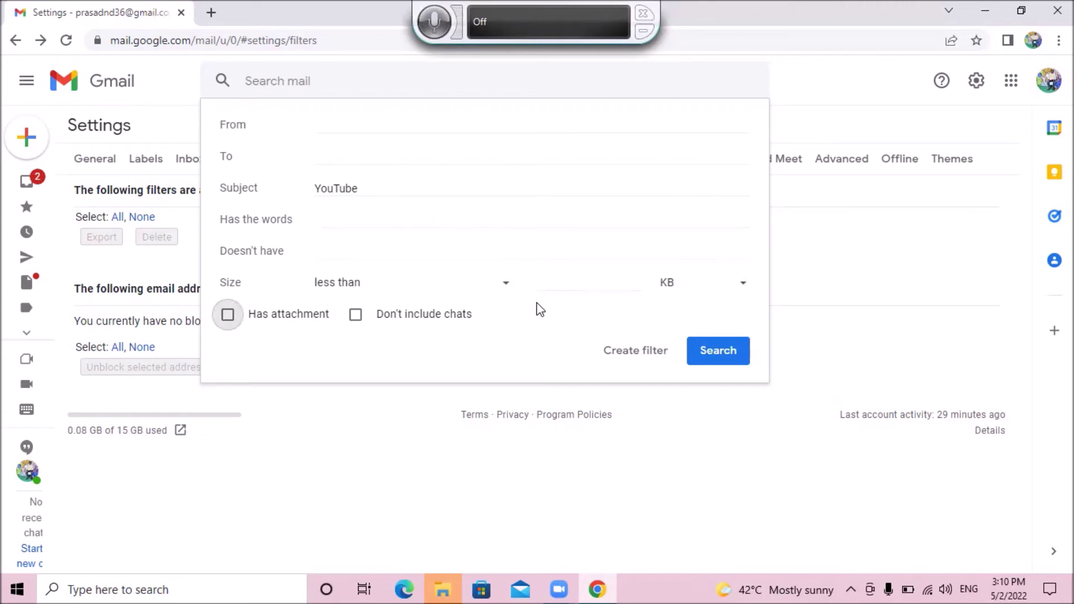
key("Tab")
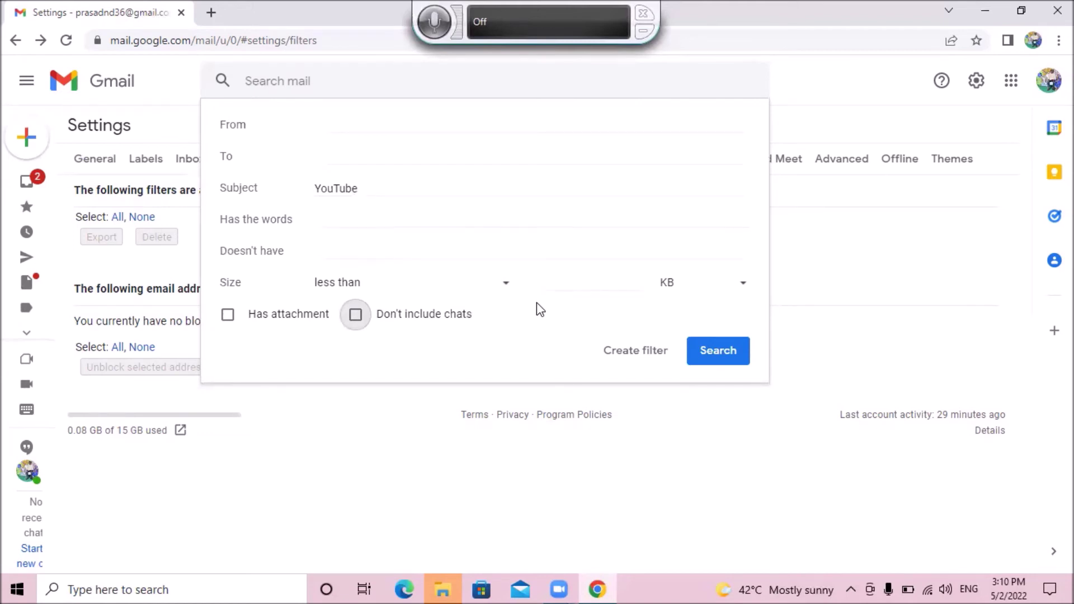
key("Tab")
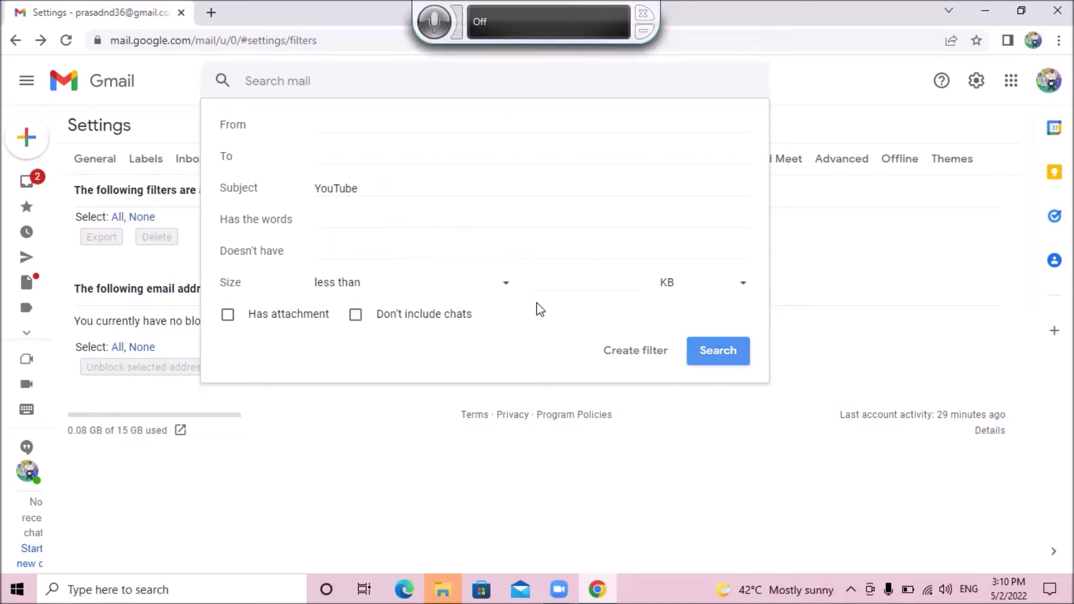
key("Return")
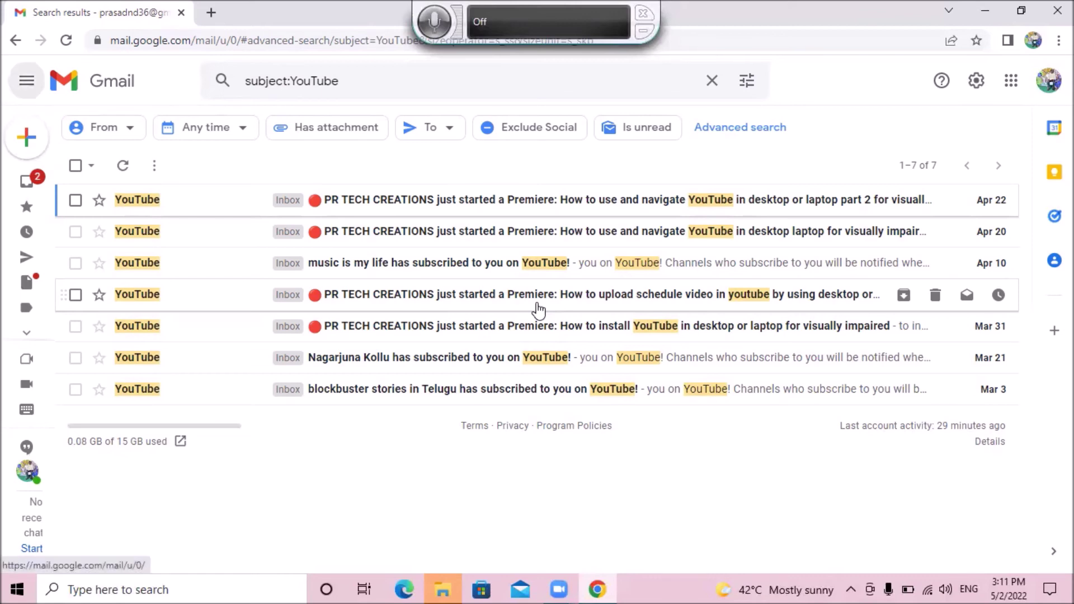
Step: Go through the messages matching the YouTube subject one by one, from the newest to the oldest
key("slash")
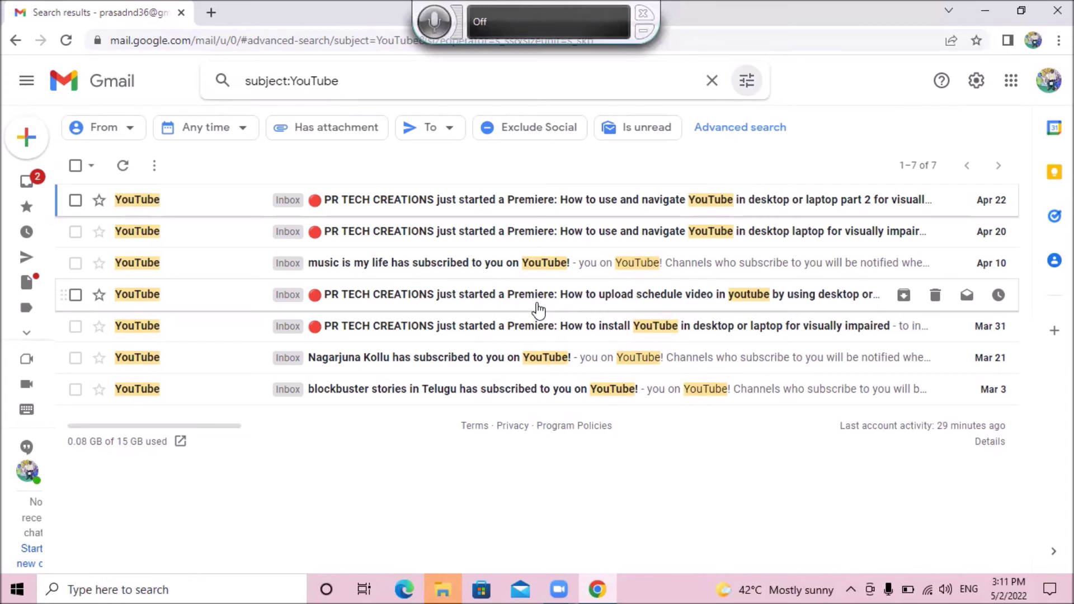
key("Tab")
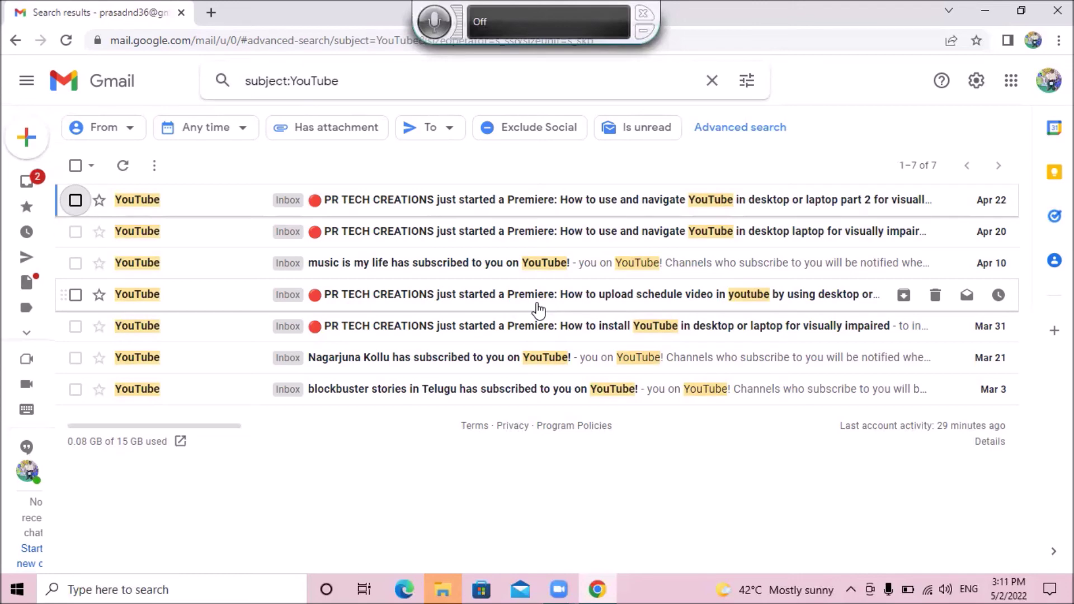
key("Down")
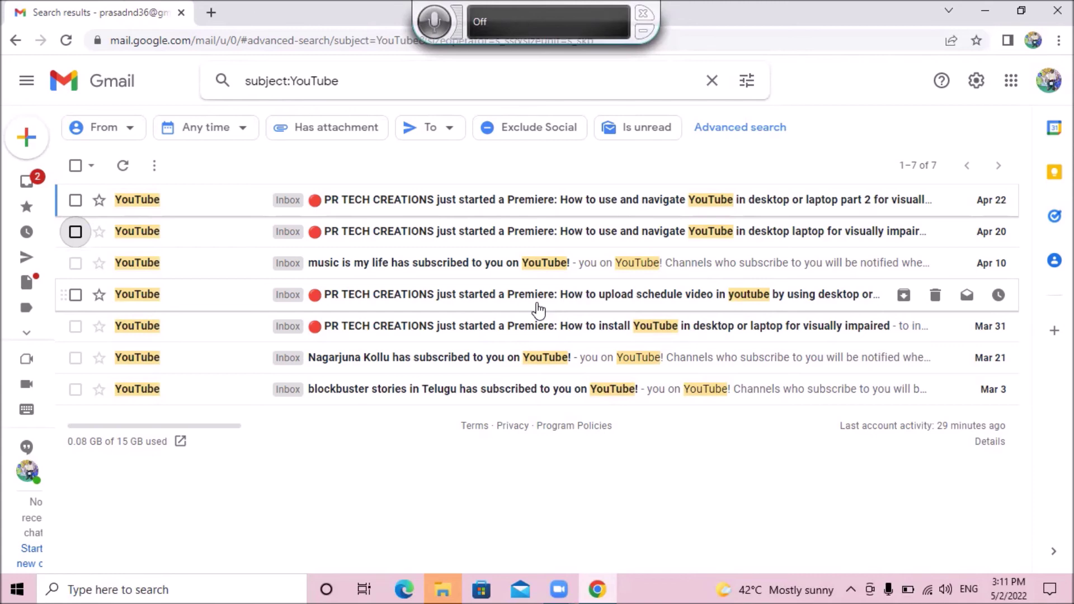
key("Down")
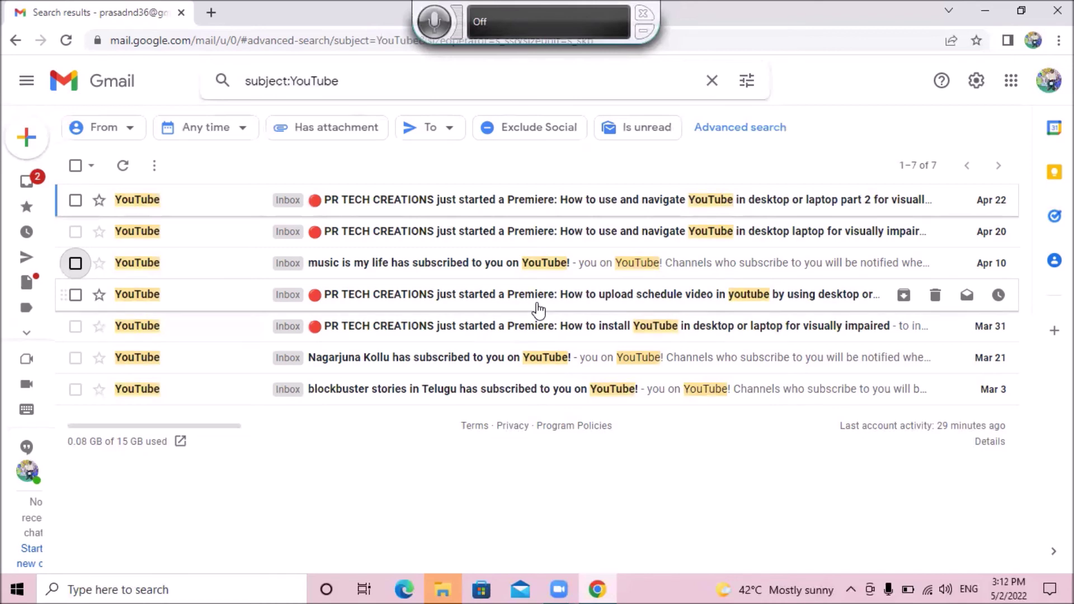
key("Down")
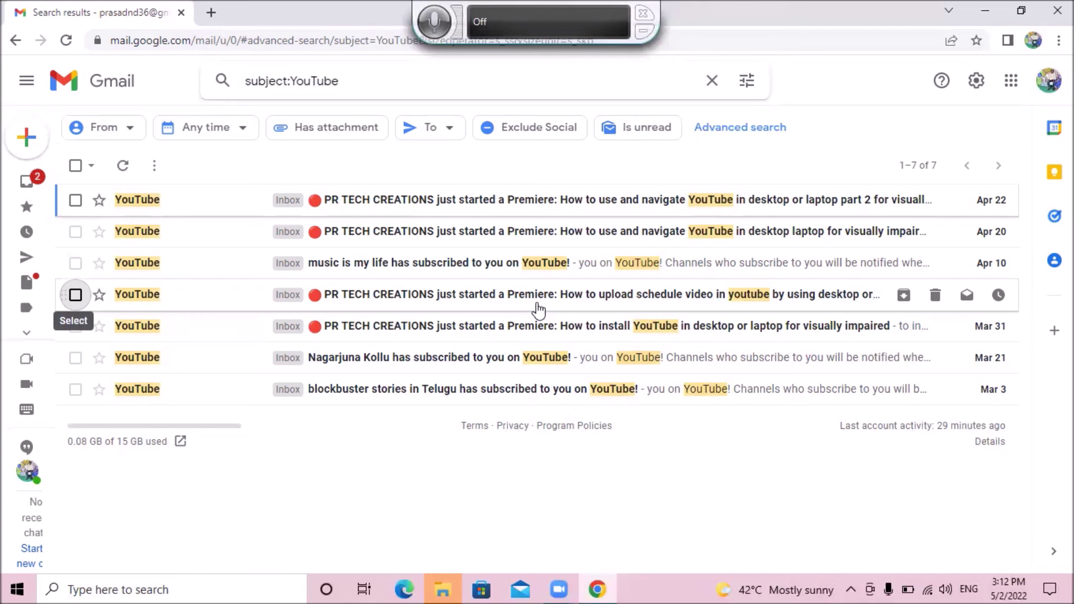
key("Down")
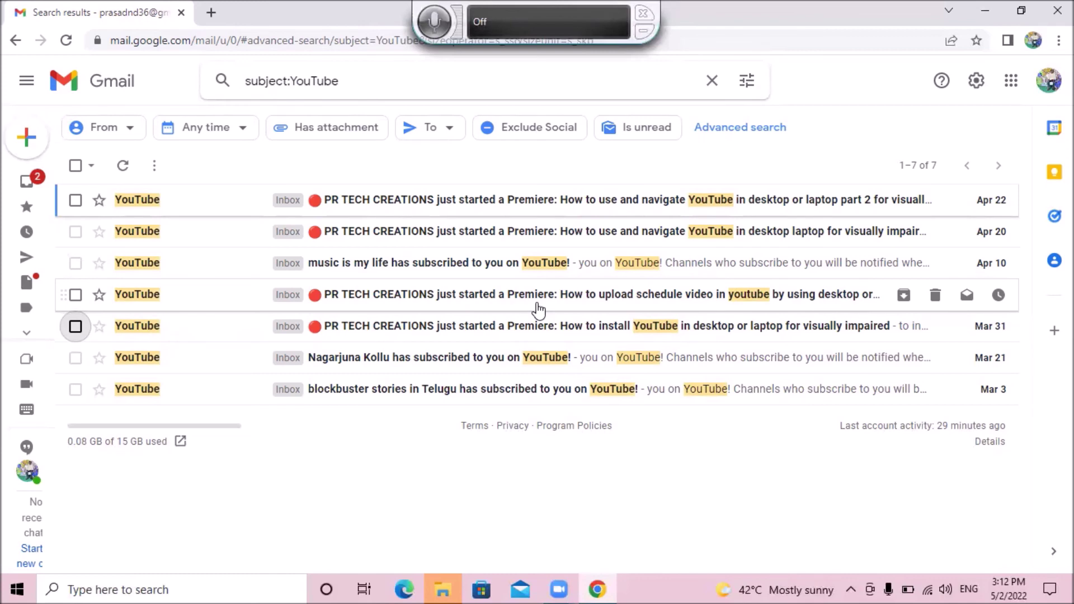
key("Down")
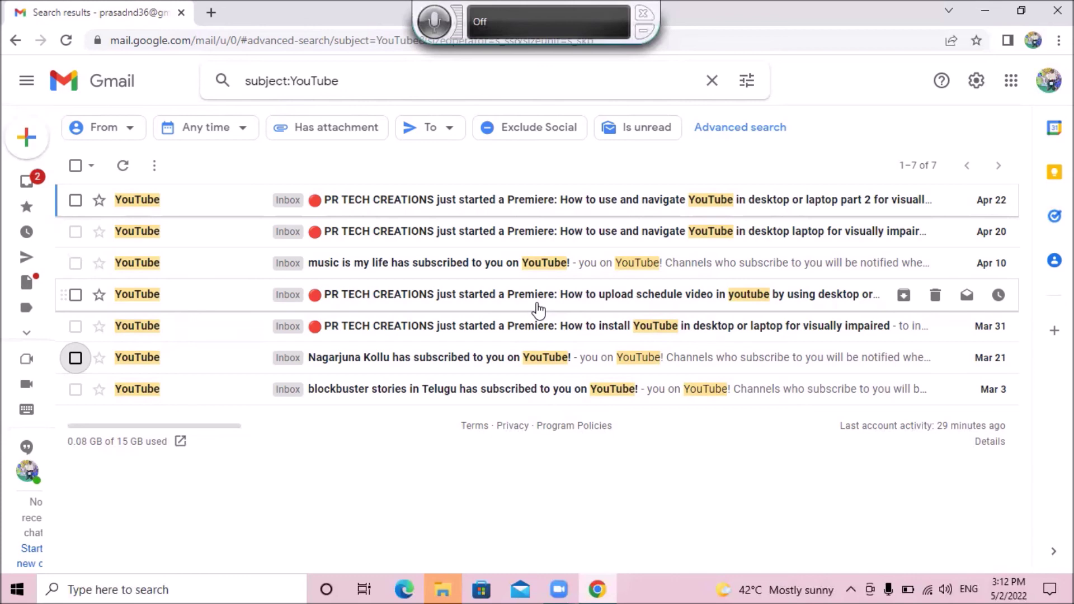
key("Down")
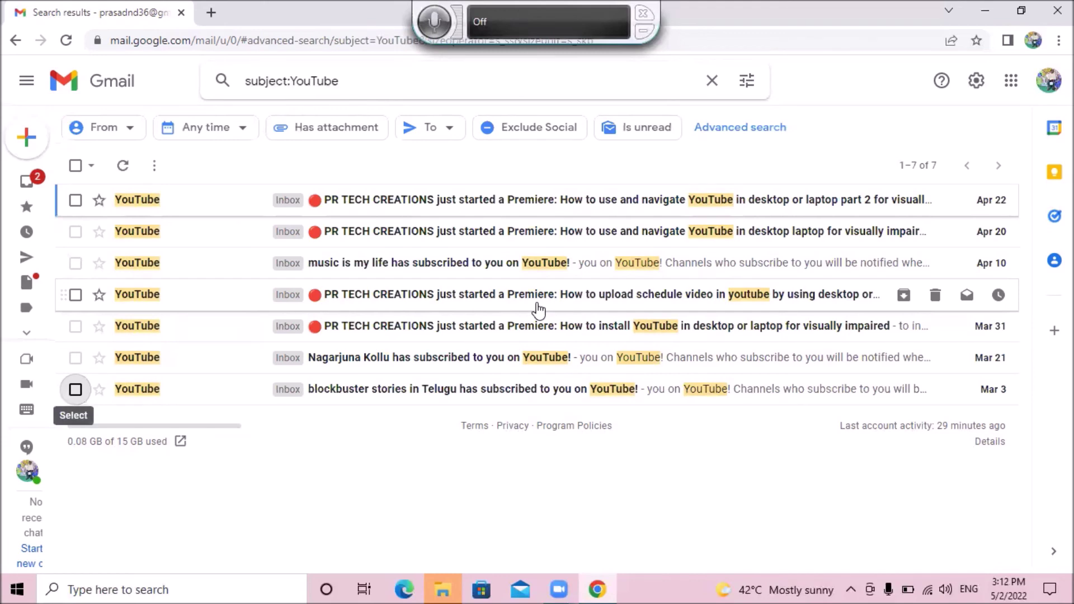